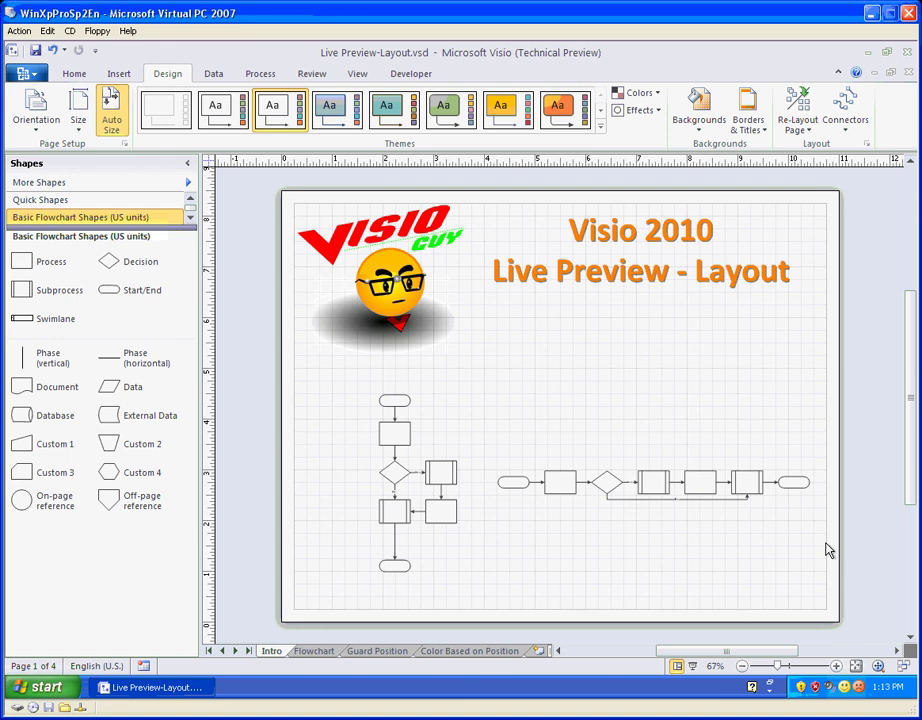
- Preview the re-layout options on the Flowchart page and apply the left-to-right Flowchart layout to the diagram
click(74, 73)
click(318, 652)
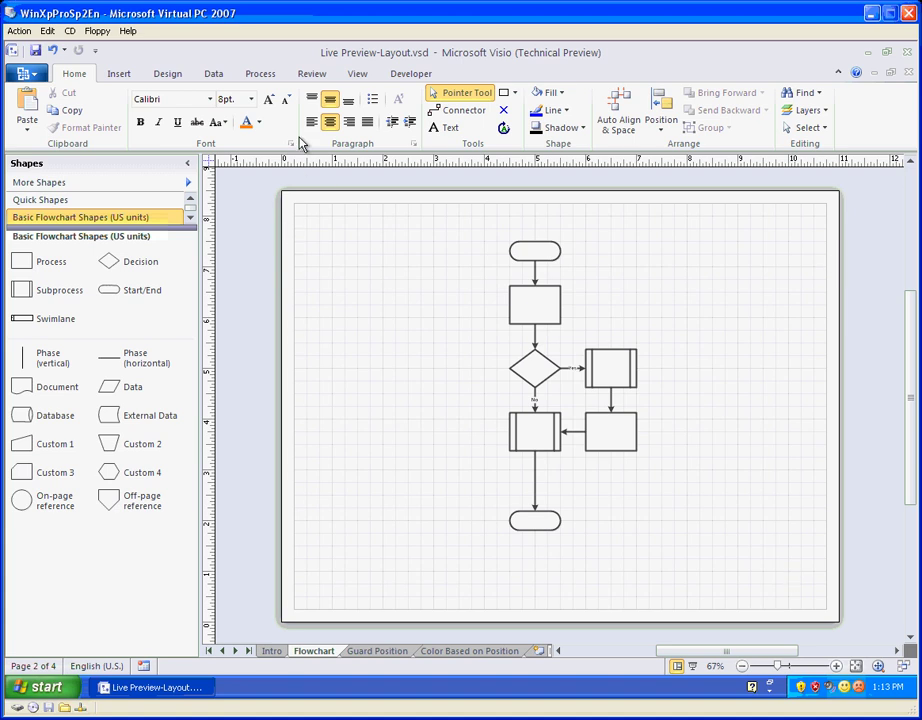
click(168, 75)
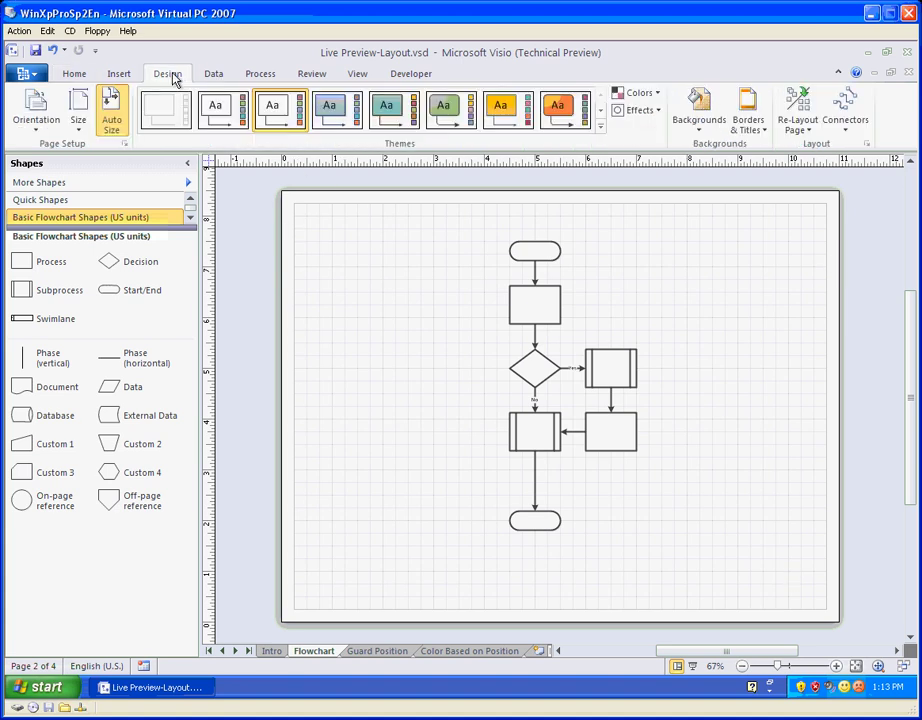
click(813, 135)
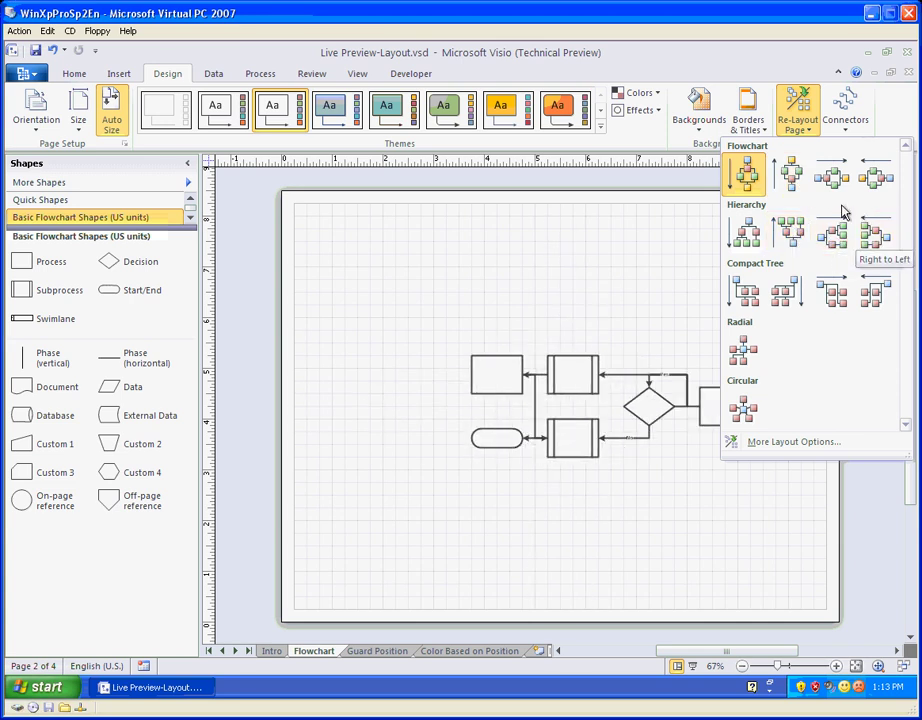
click(628, 233)
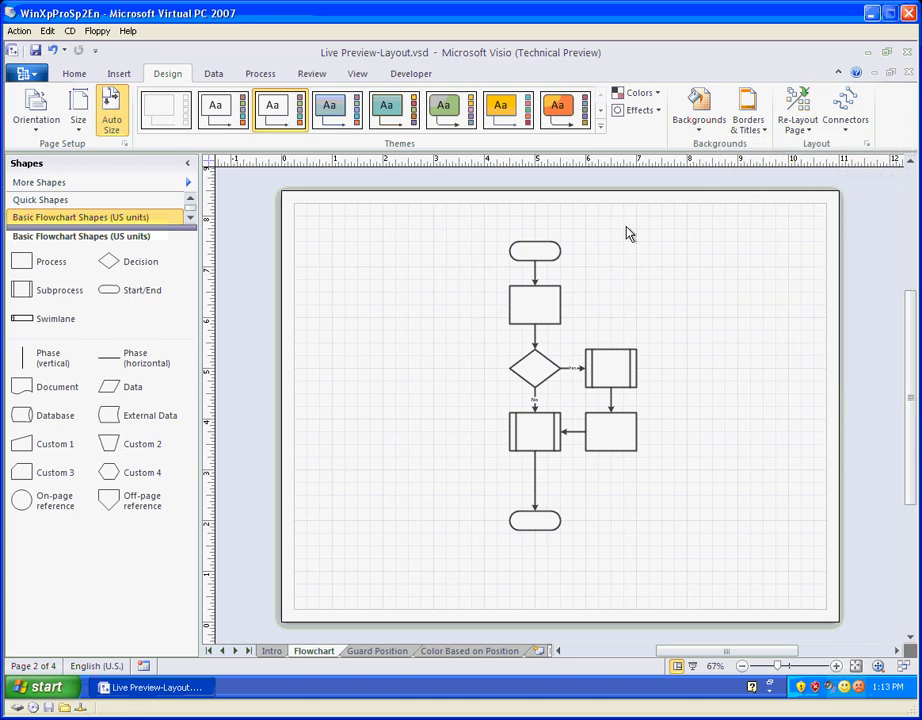
click(809, 130)
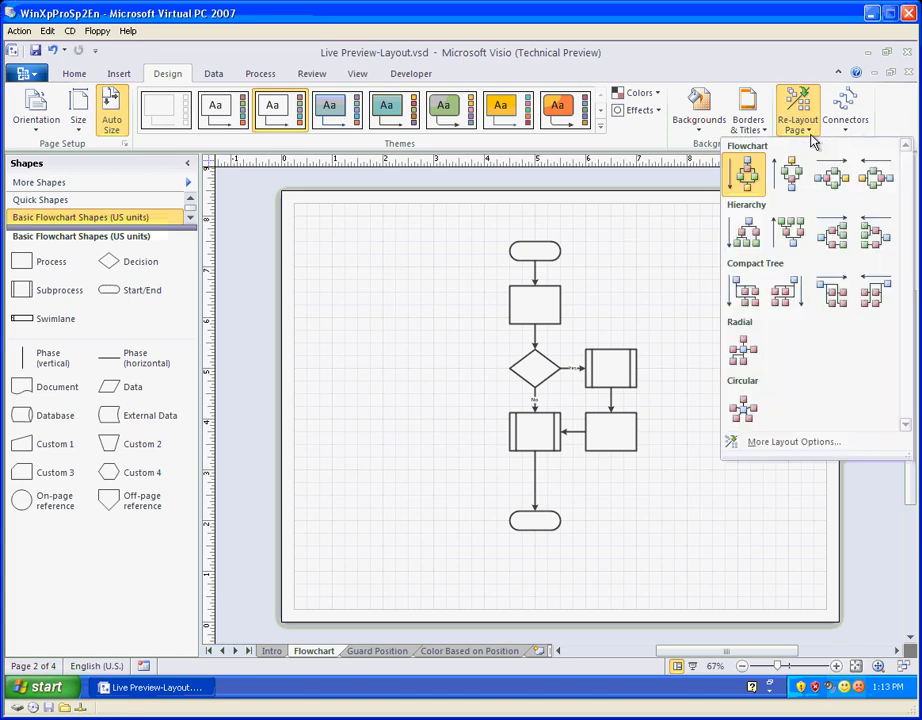
click(833, 180)
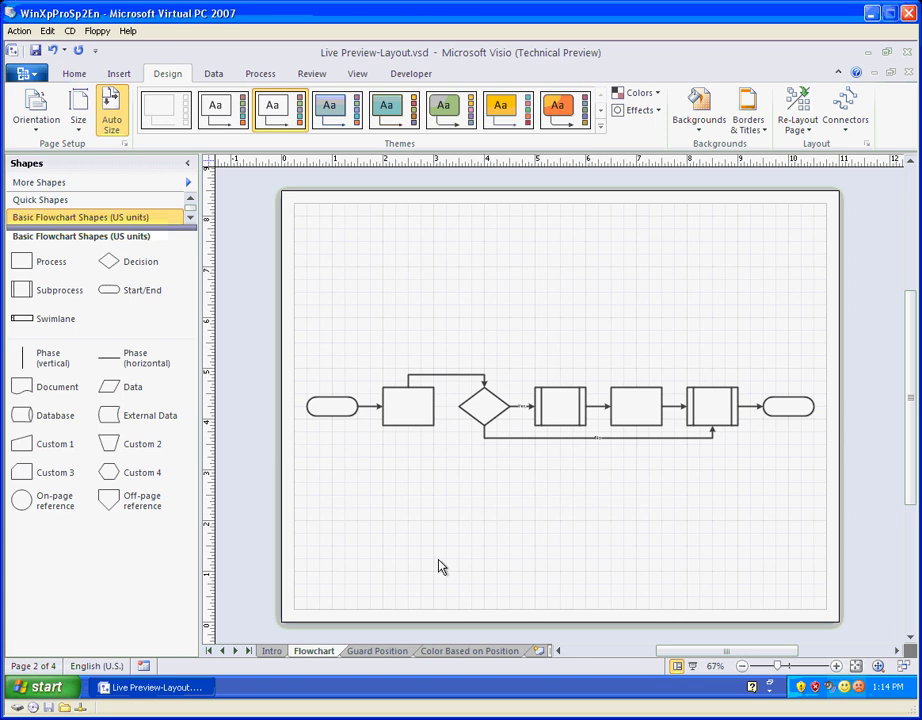
- On the Guard Position page, try moving the upper process box about 2.25 inches left, and undo the move
click(378, 651)
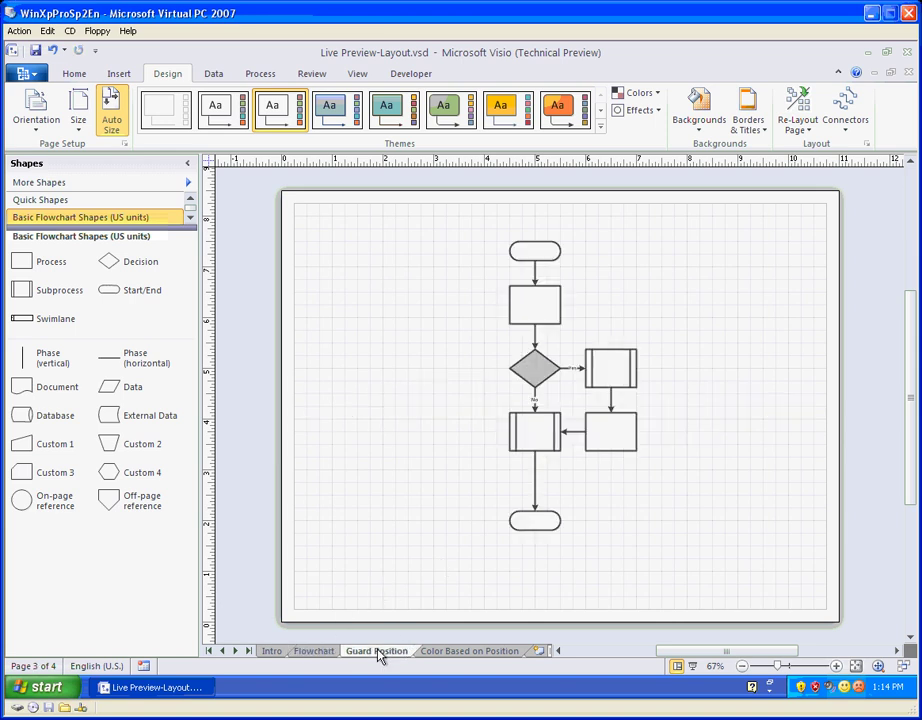
click(539, 368)
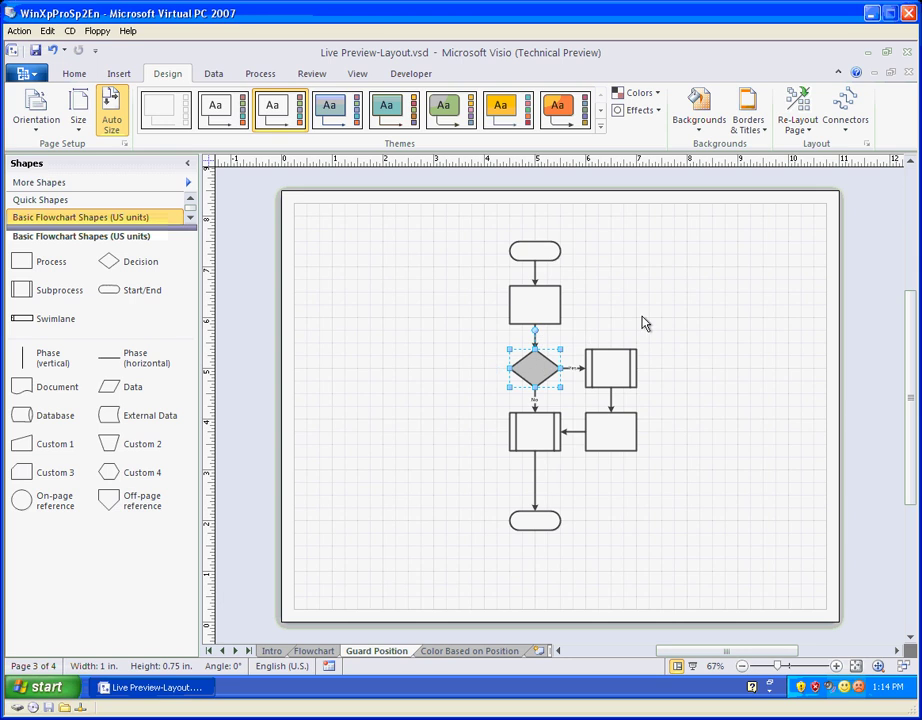
click(486, 312)
drag(524, 302, 410, 303)
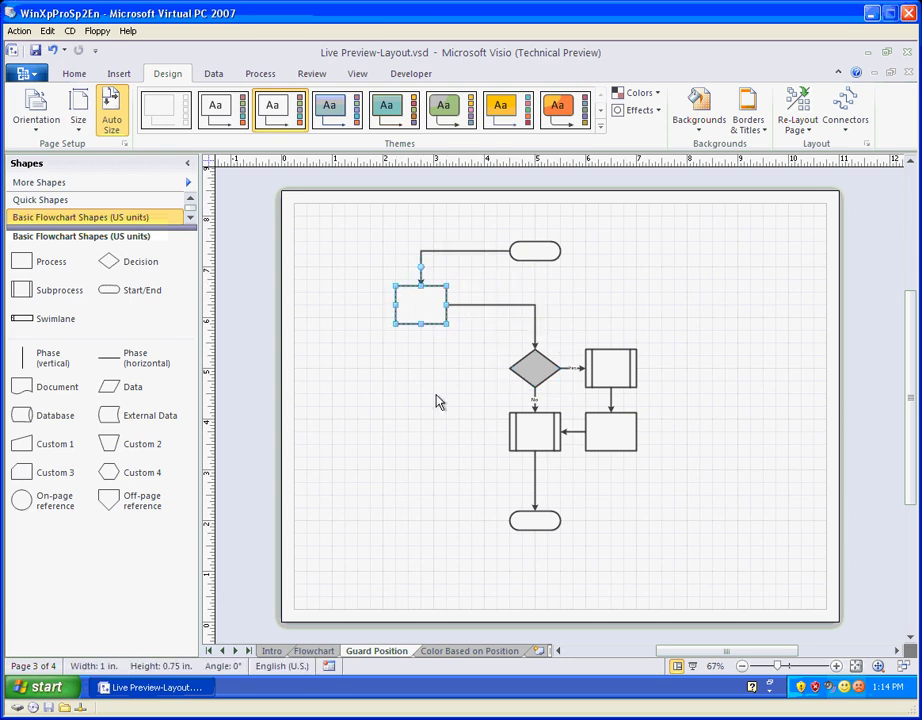
key(ctrl+z)
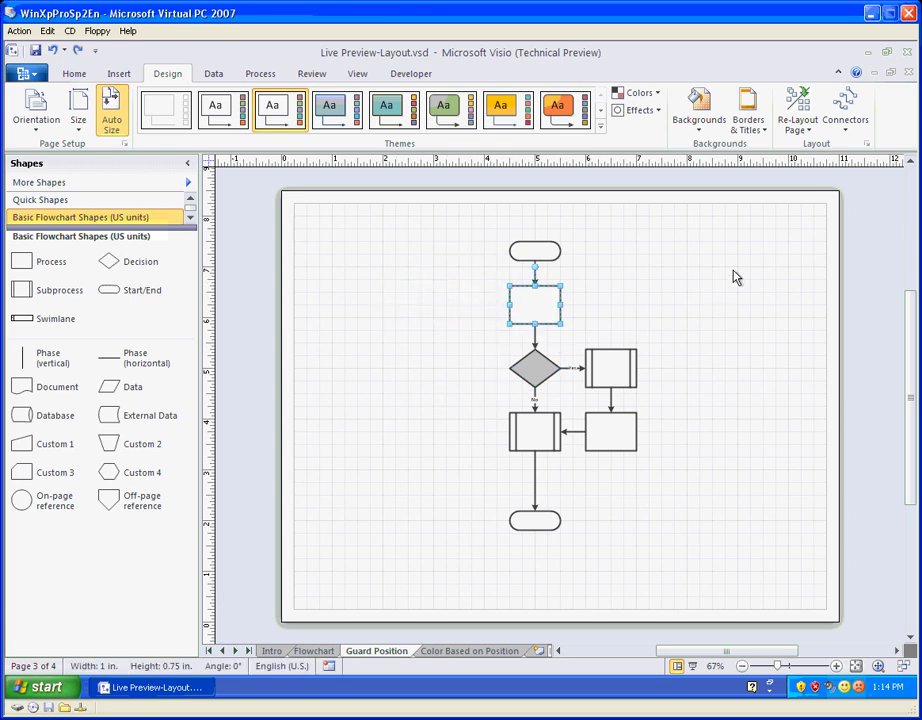
click(737, 276)
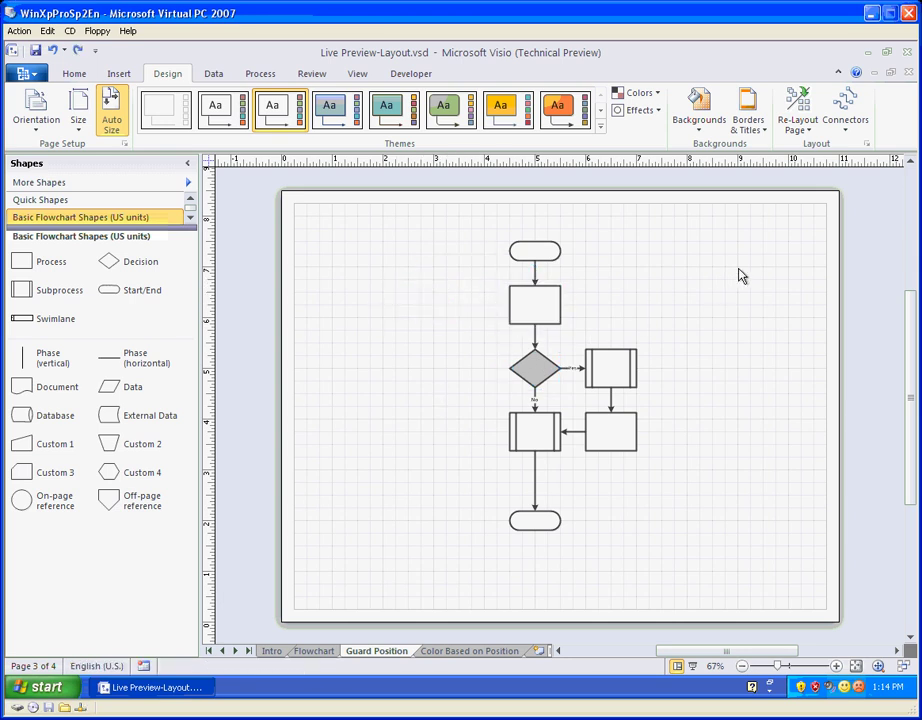
- Preview the re-layout options on the Guard Position page, examining how the shaded decision shape behaves
click(800, 120)
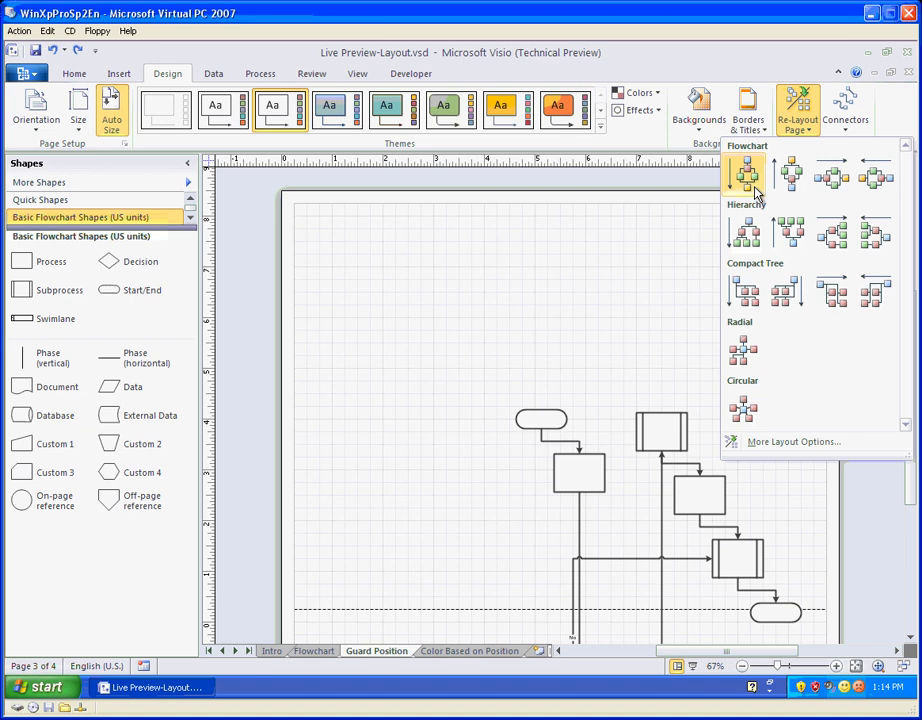
click(663, 233)
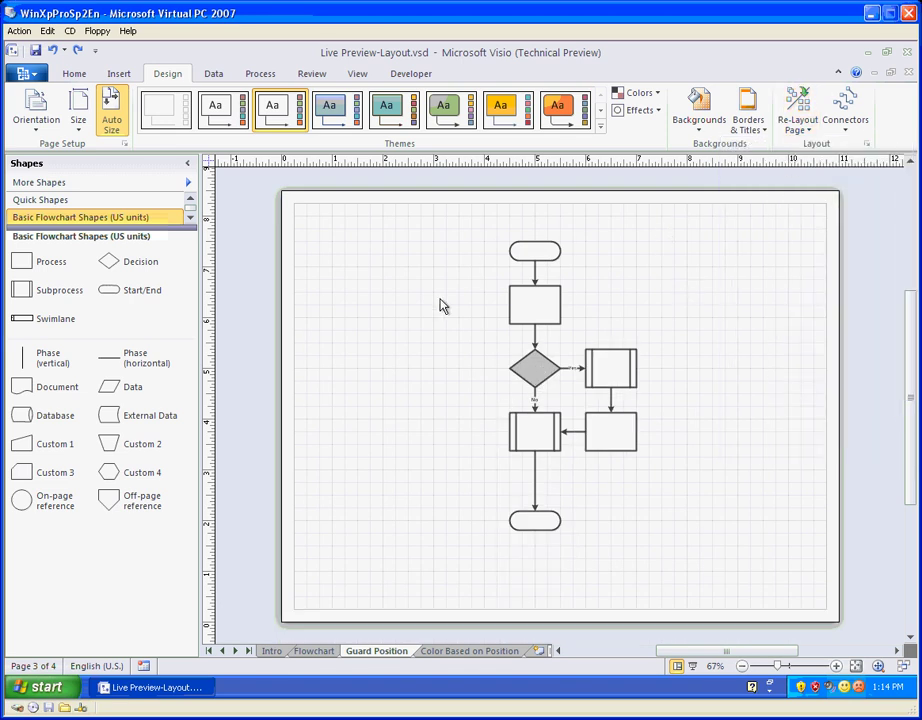
click(539, 367)
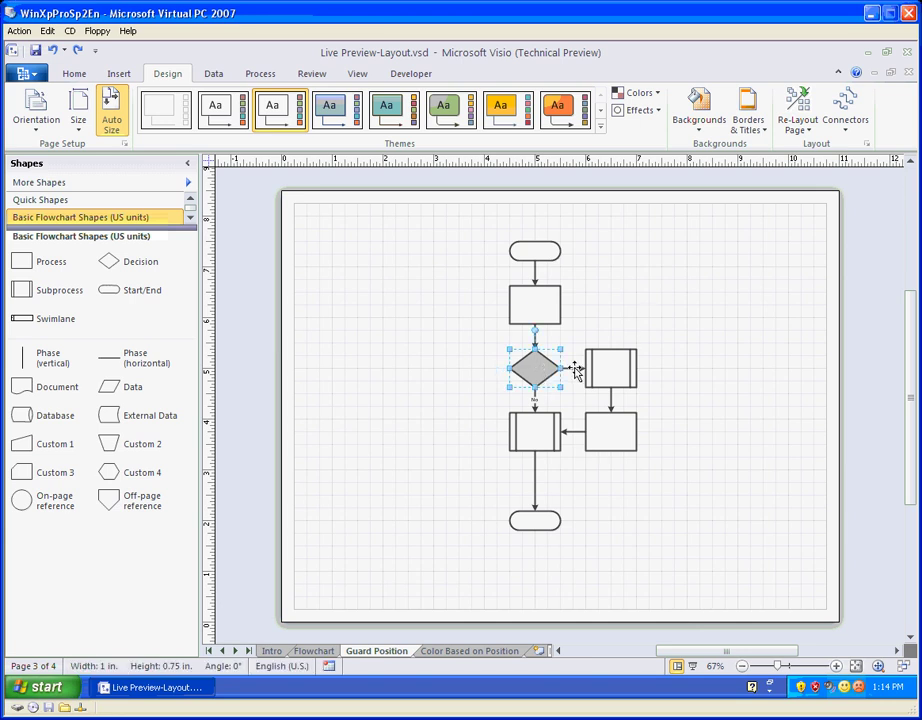
click(683, 317)
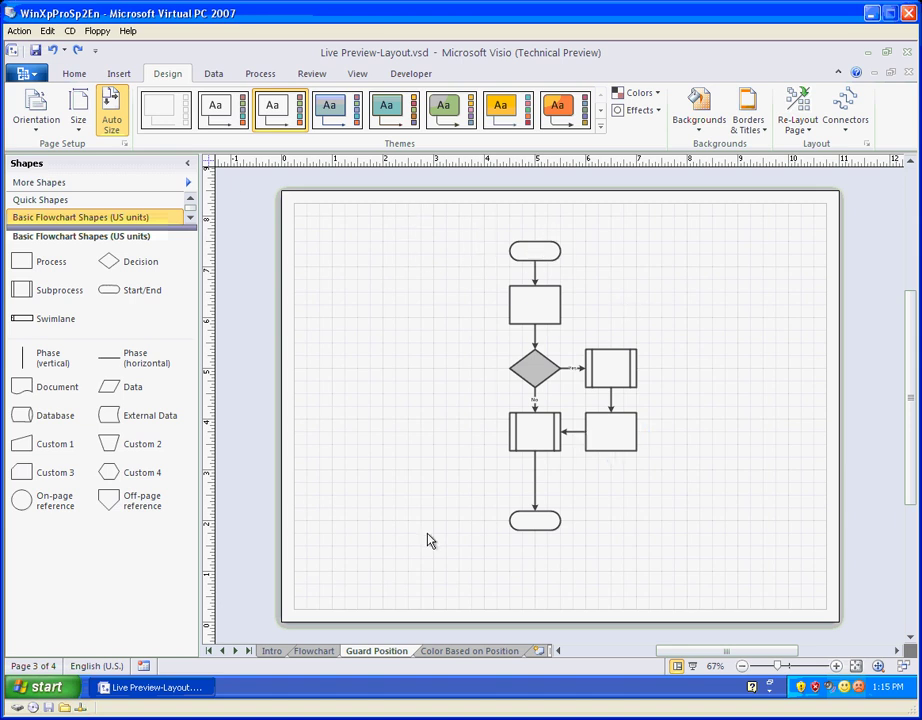
- On the Color Based on Position page, try moving the decision diamond about 1 inch left, and undo the move
click(468, 652)
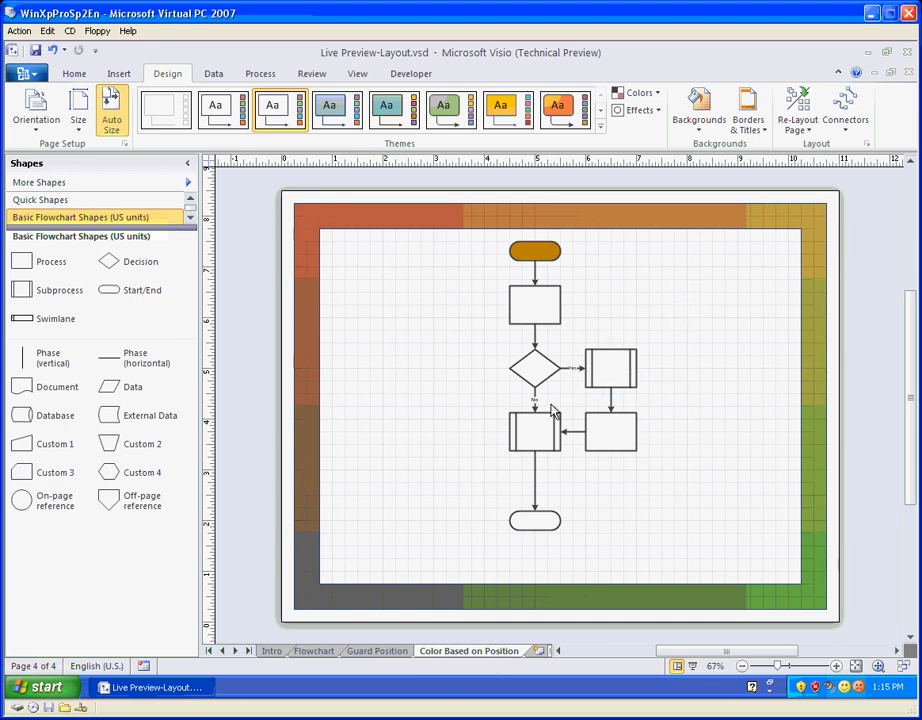
drag(535, 373, 484, 373)
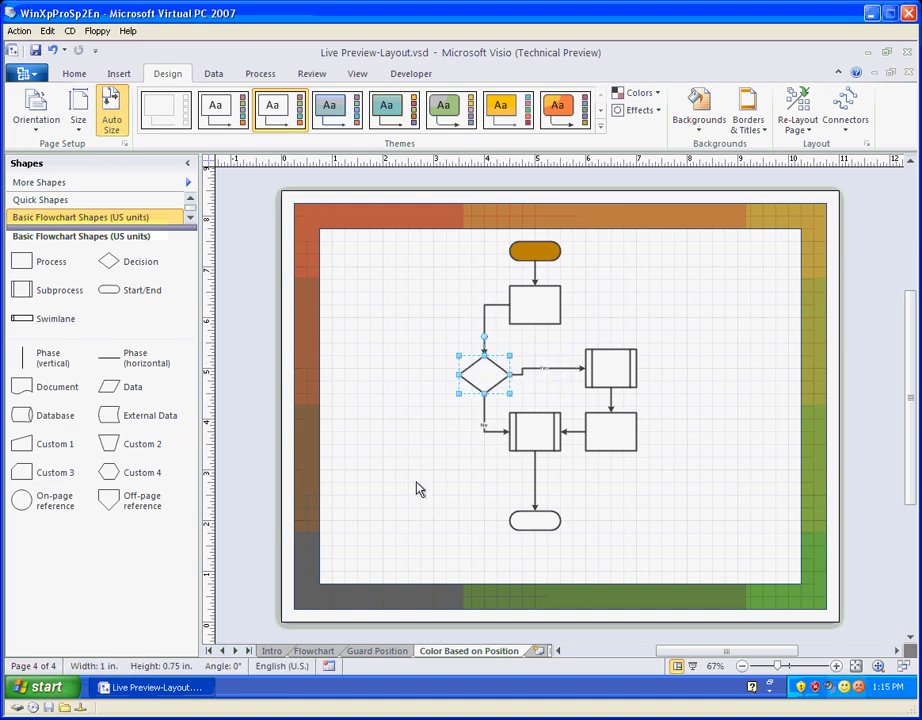
key(ctrl+z)
click(595, 263)
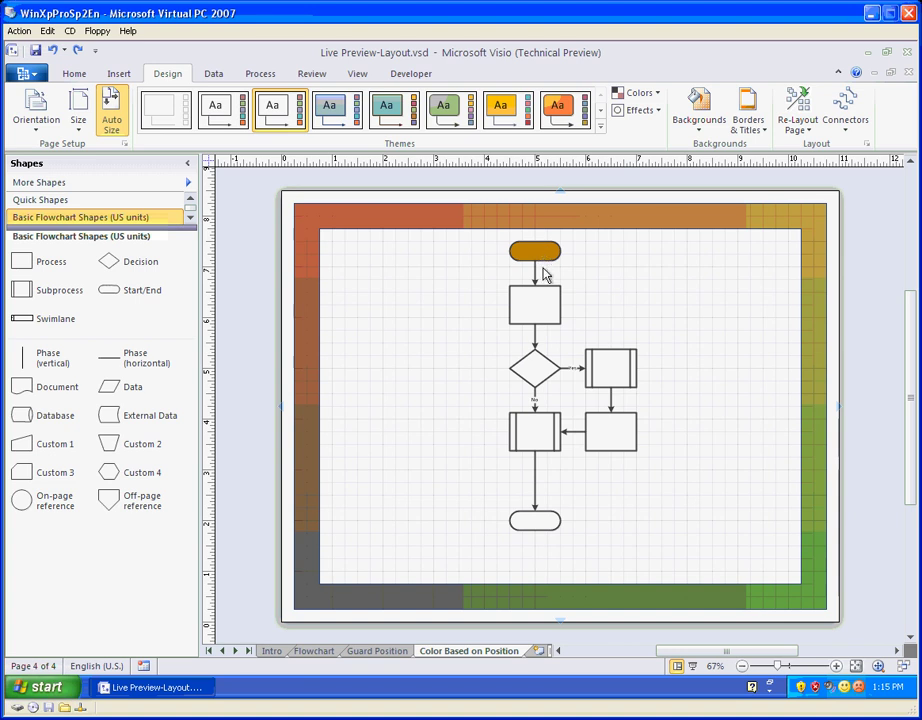
- Move the orange start shape to the lower-right corner of the colored frame, and undo the move
drag(541, 249, 764, 578)
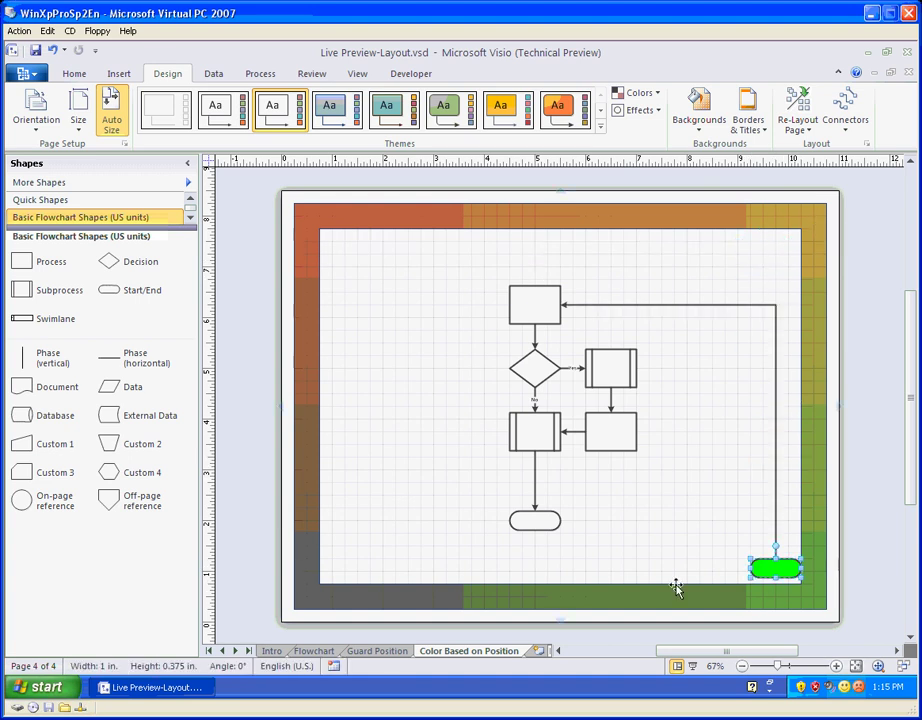
click(710, 551)
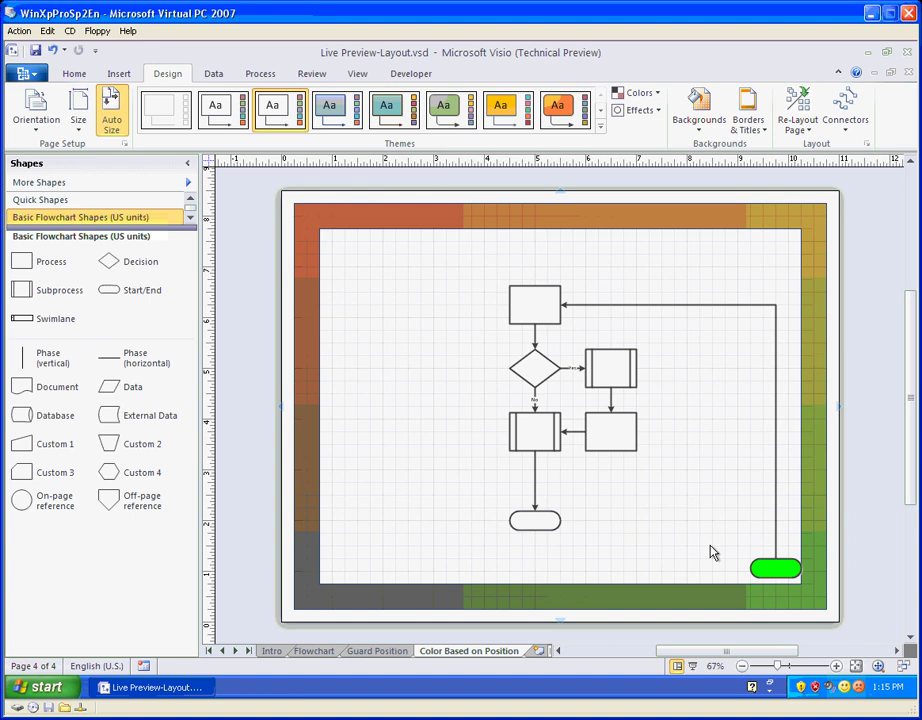
key(ctrl+z)
key(ctrl+z)
key(ctrl+z)
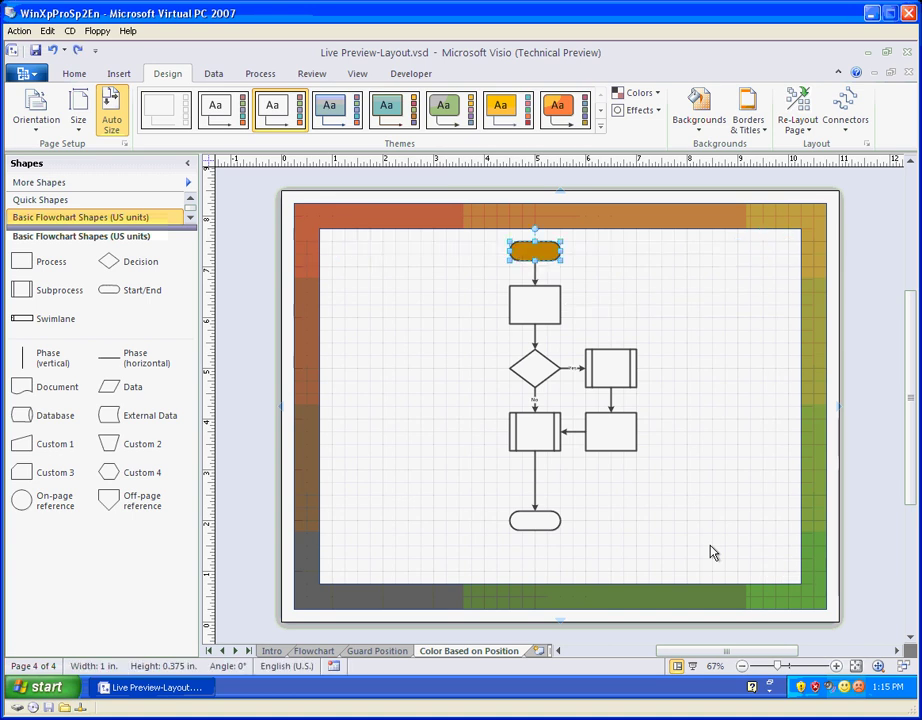
click(727, 237)
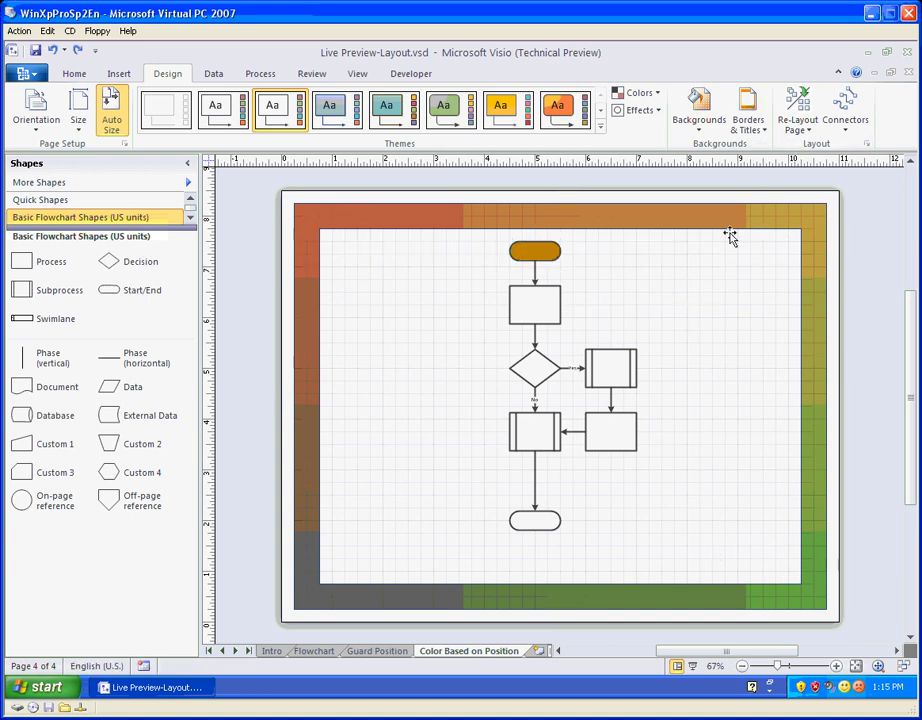
- Preview the re-layout options on the Color Based on Position page and apply the bottom-to-top Flowchart layout
click(815, 133)
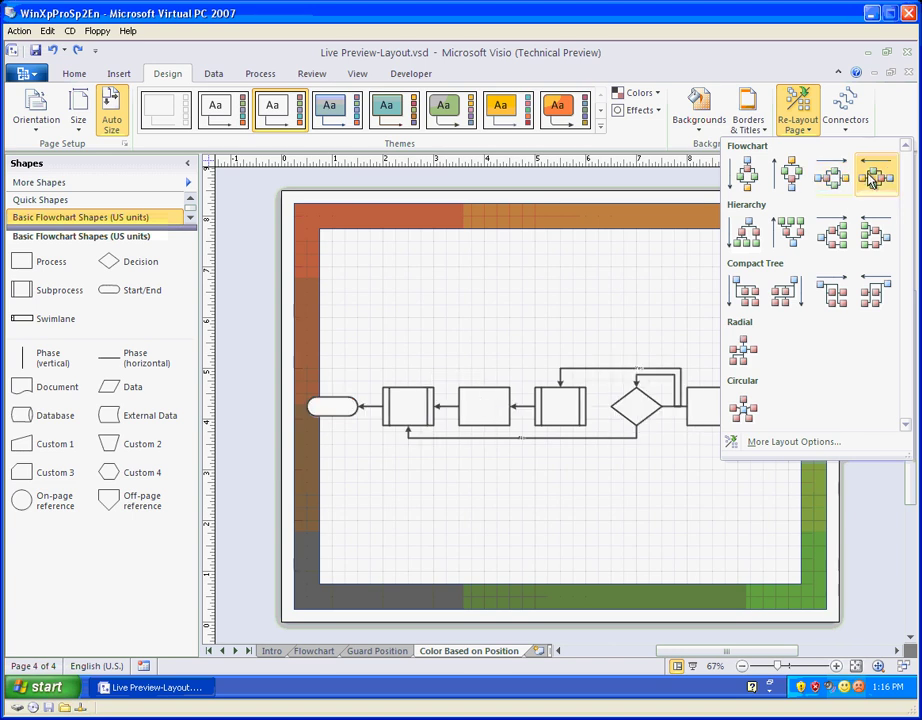
click(663, 298)
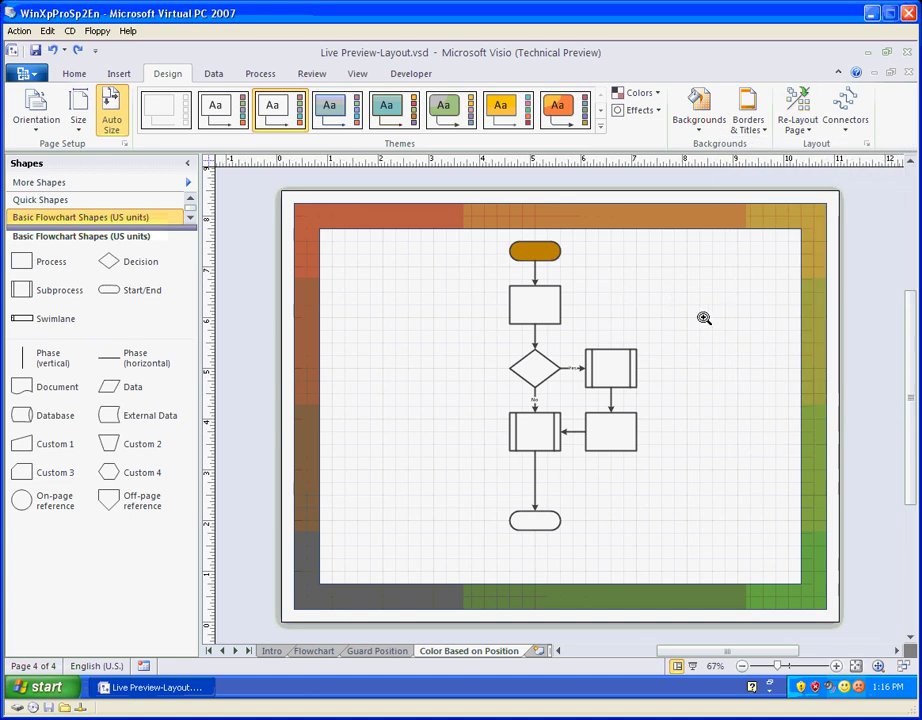
drag(704, 317, 485, 320)
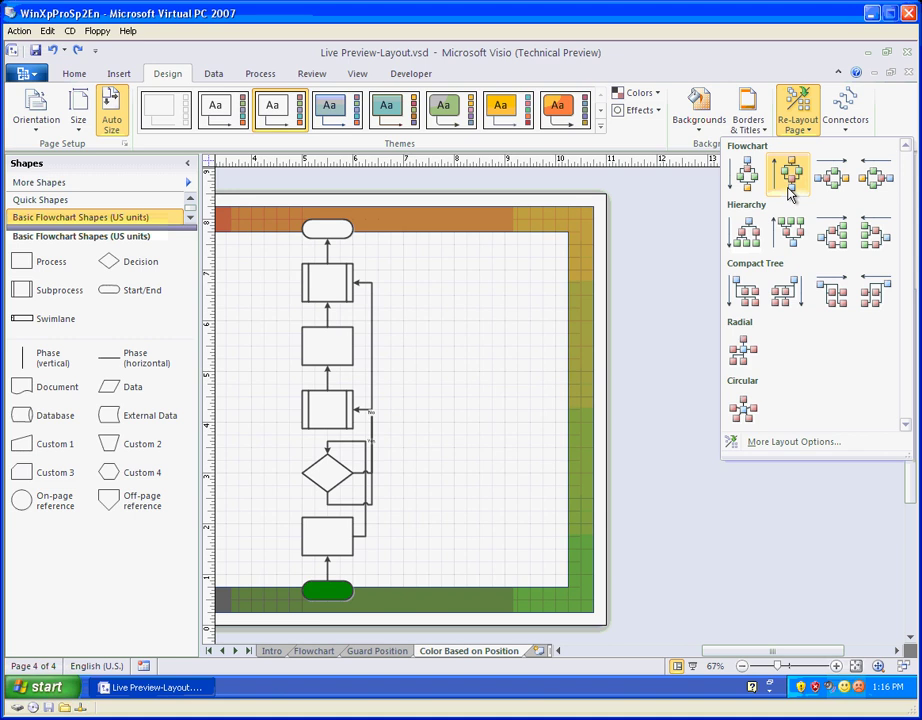
click(469, 360)
drag(449, 364, 698, 360)
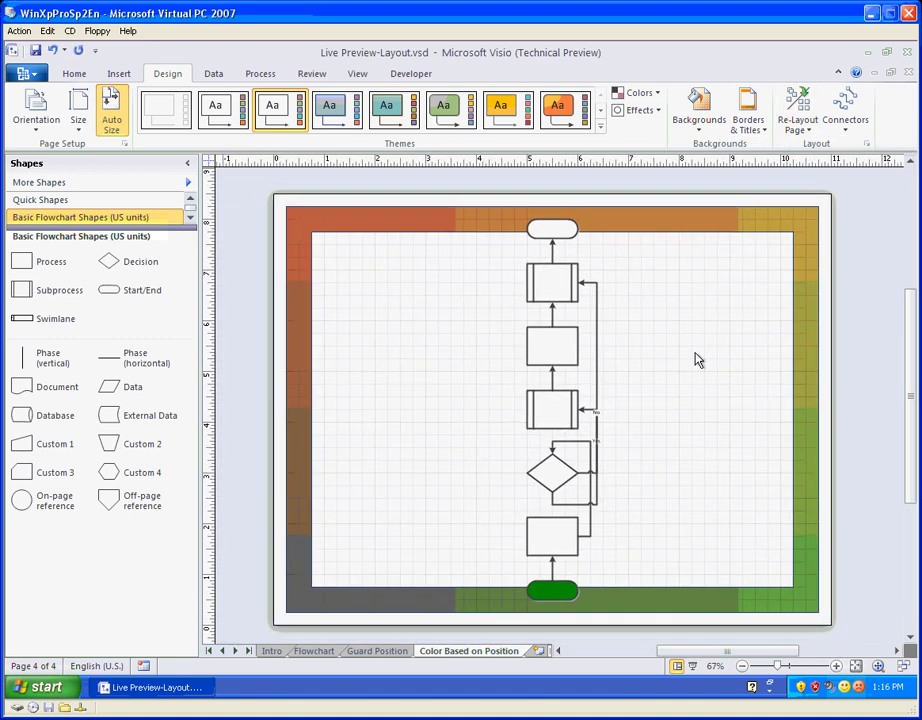